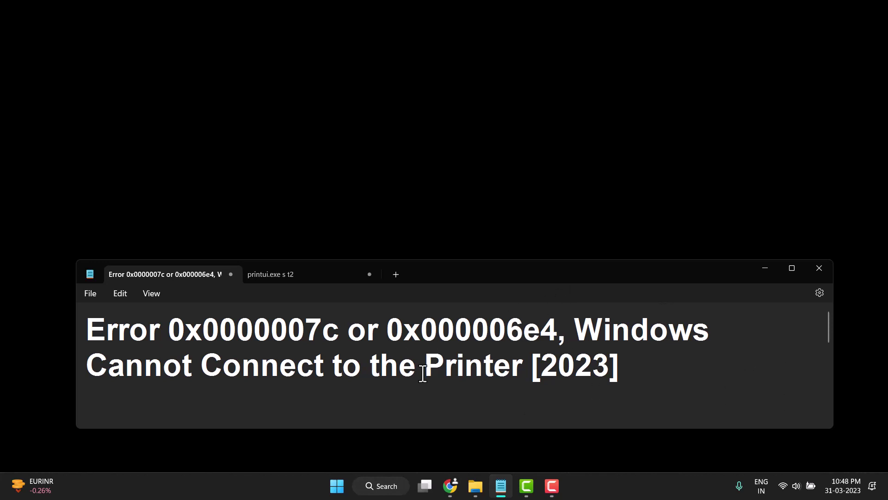
Run the Printer troubleshooter under Other troubleshooters and close it when it finds no problem
left_click(764, 269)
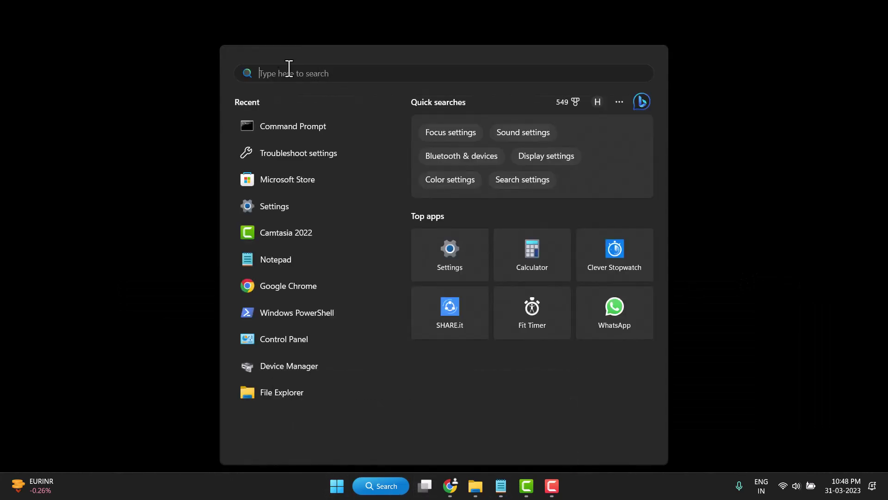
left_click(279, 155)
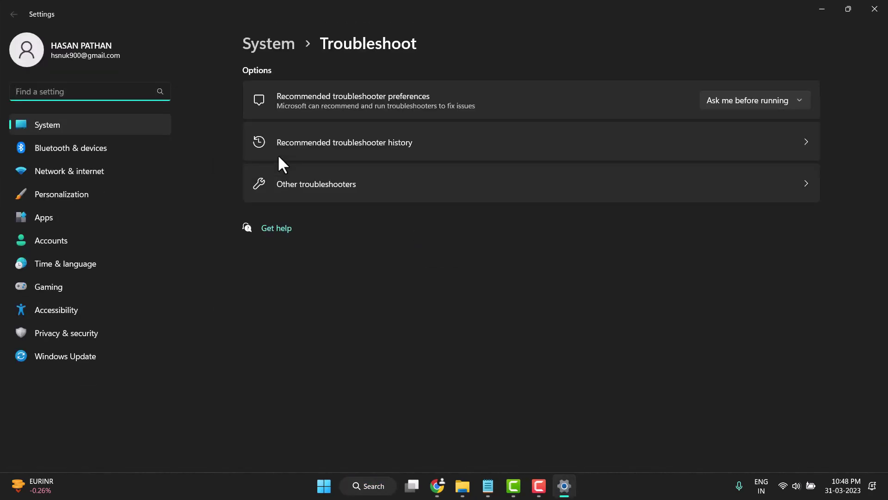
left_click(374, 179)
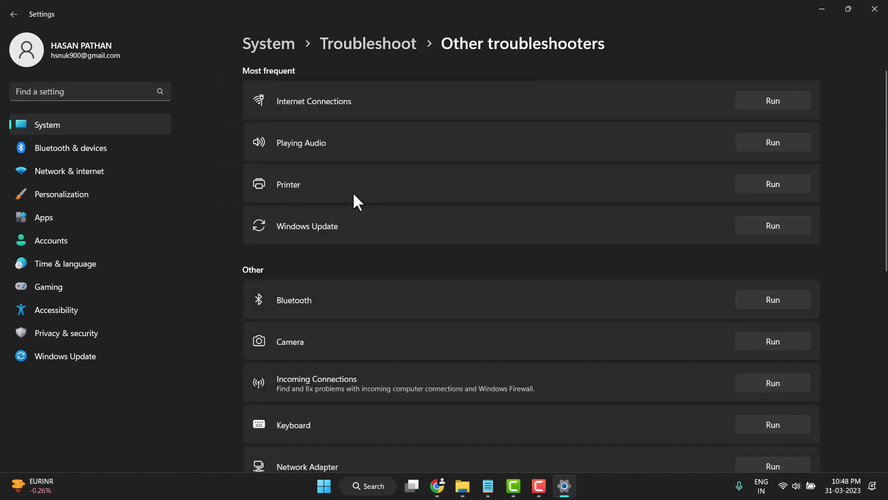
left_click(773, 183)
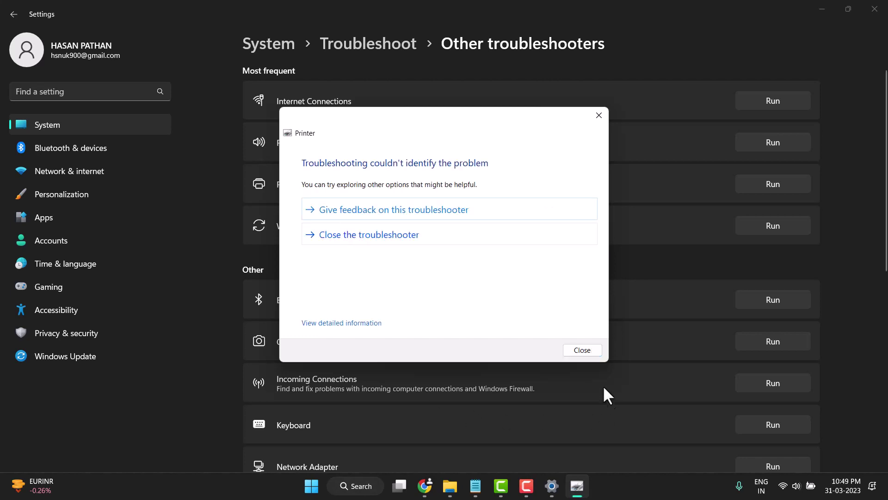
left_click(582, 351)
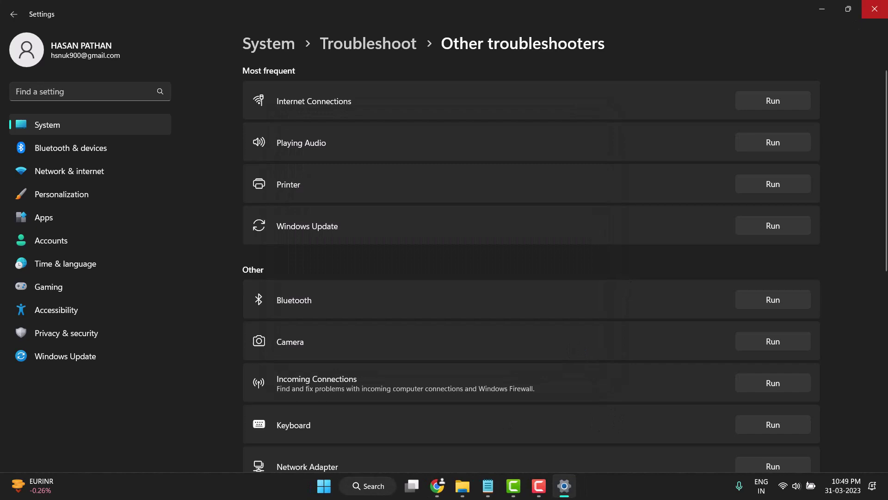
Close Settings and launch the Services console by searching 'se'
left_click(874, 9)
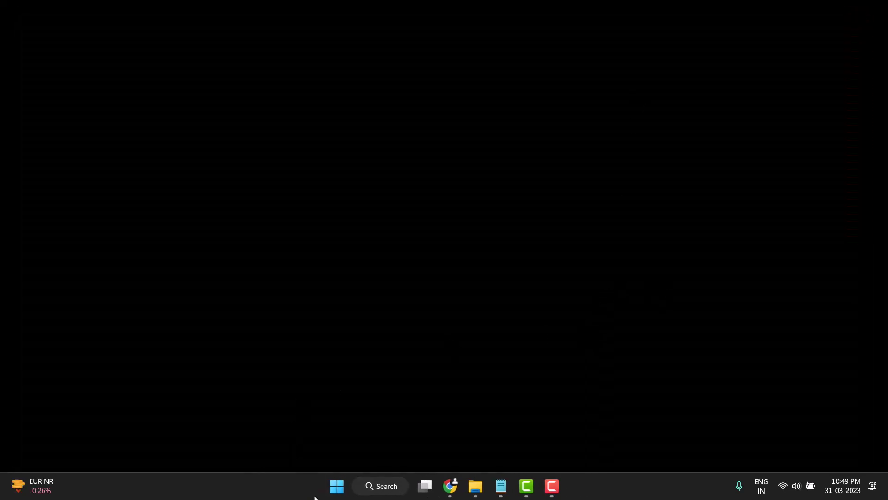
left_click(388, 487)
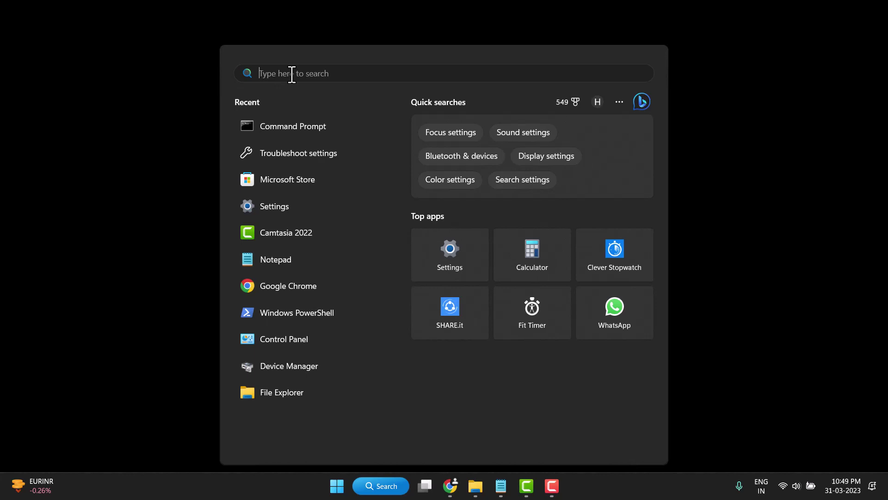
type("se")
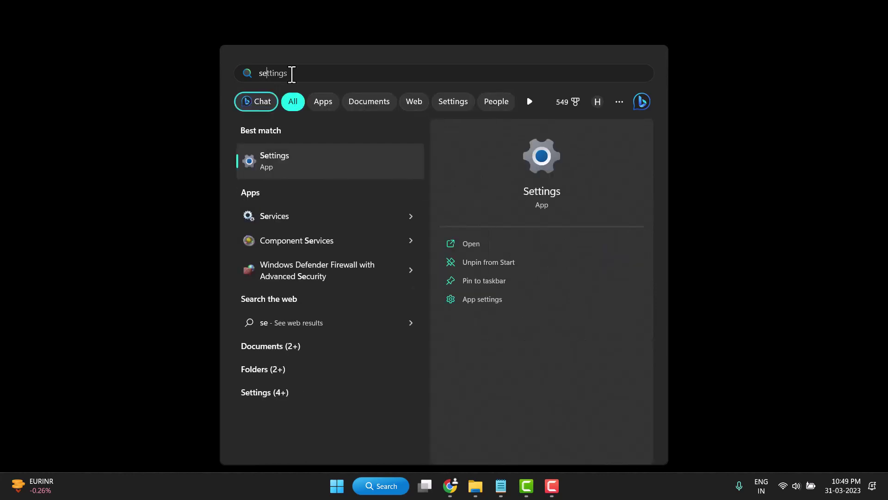
left_click(304, 216)
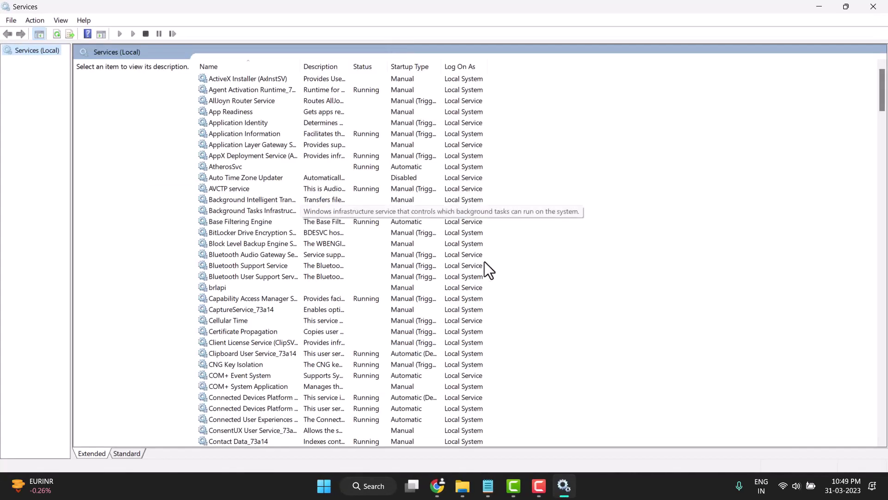
Scroll the services list until the Print Spooler entry is in view
scroll(491, 249, "down", 15)
scroll(491, 248, "down", 20)
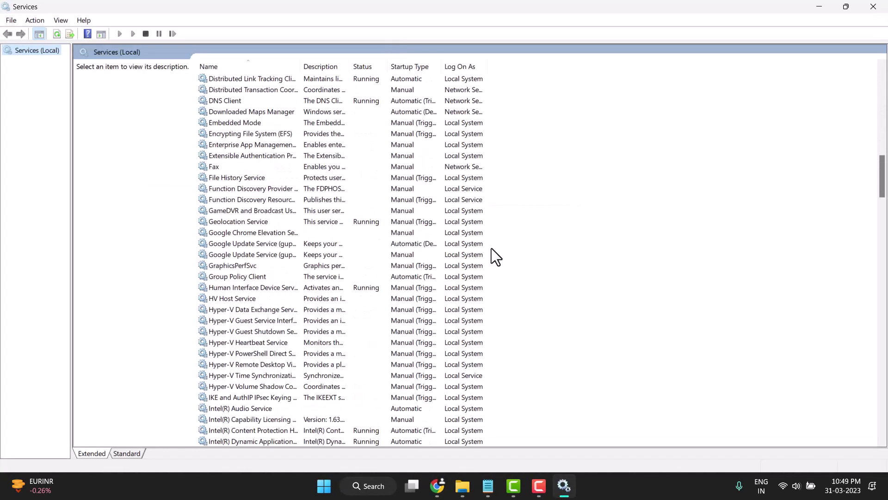
scroll(492, 248, "down", 13)
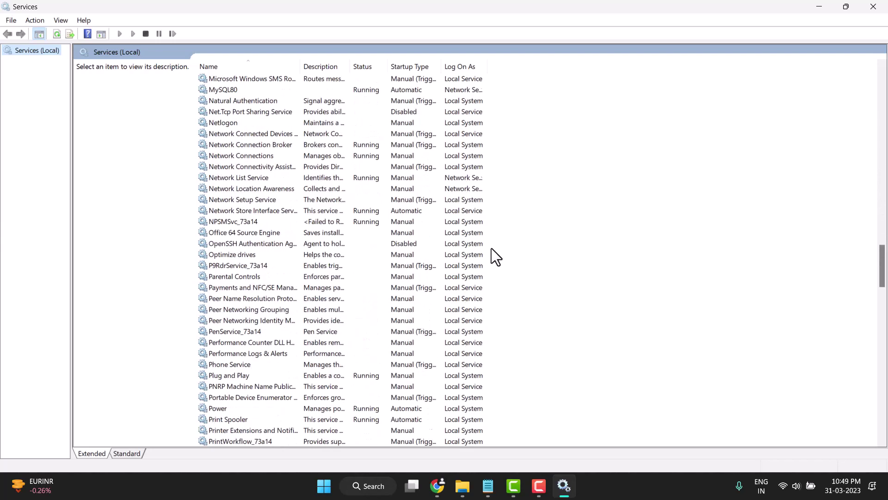
scroll(492, 248, "down", 15)
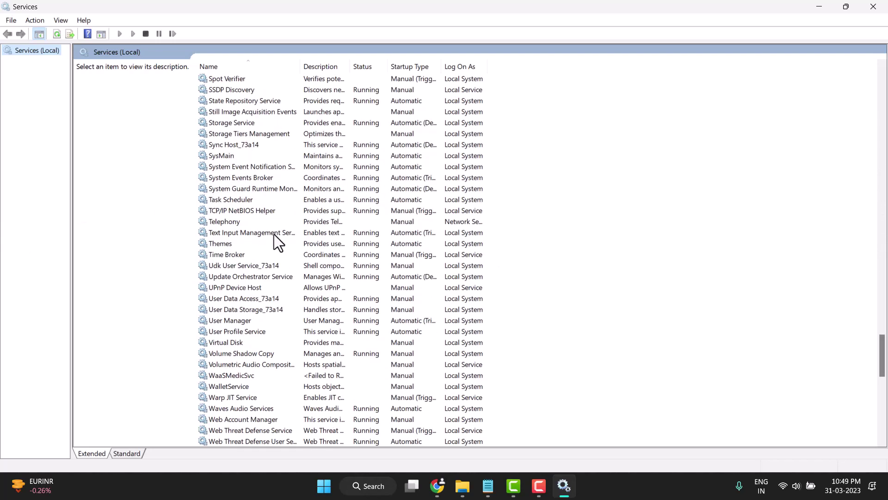
scroll(313, 229, "up", 8)
scroll(312, 230, "down", 3)
scroll(312, 230, "down", 15)
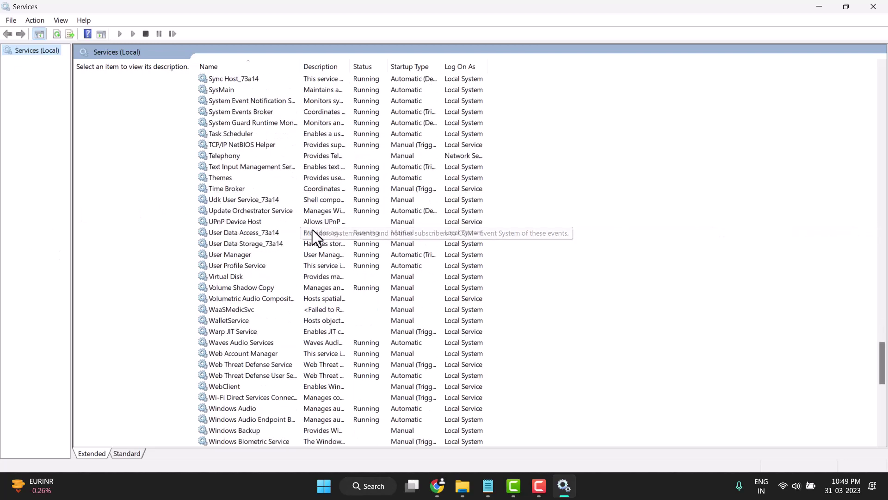
scroll(312, 230, "up", 20)
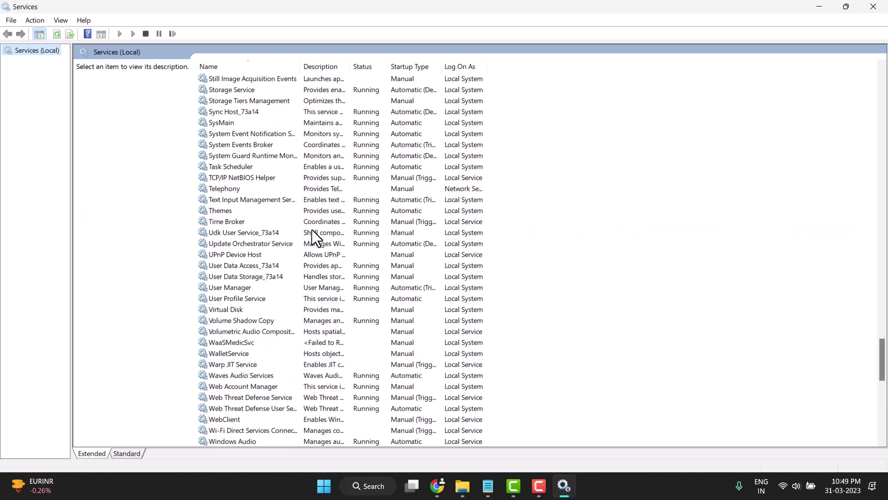
scroll(312, 229, "up", 4)
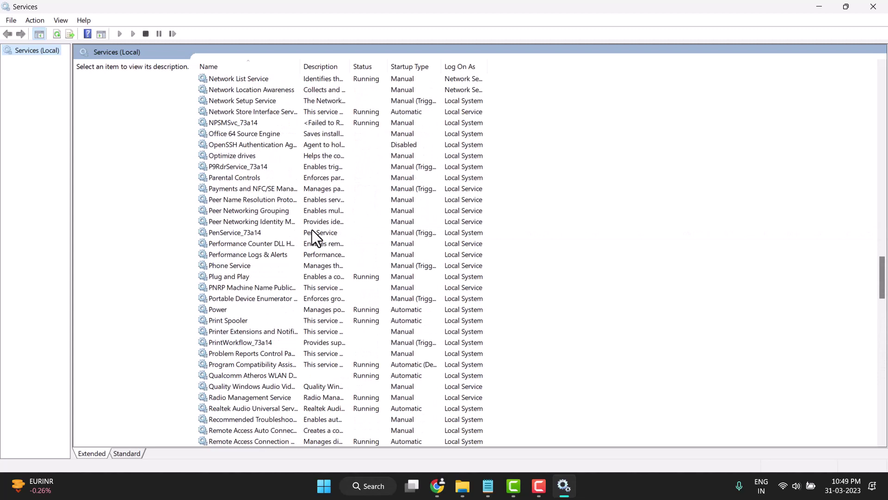
Stop and start Print Spooler with startup type Automatic, apply, then close Services
double_click(245, 319)
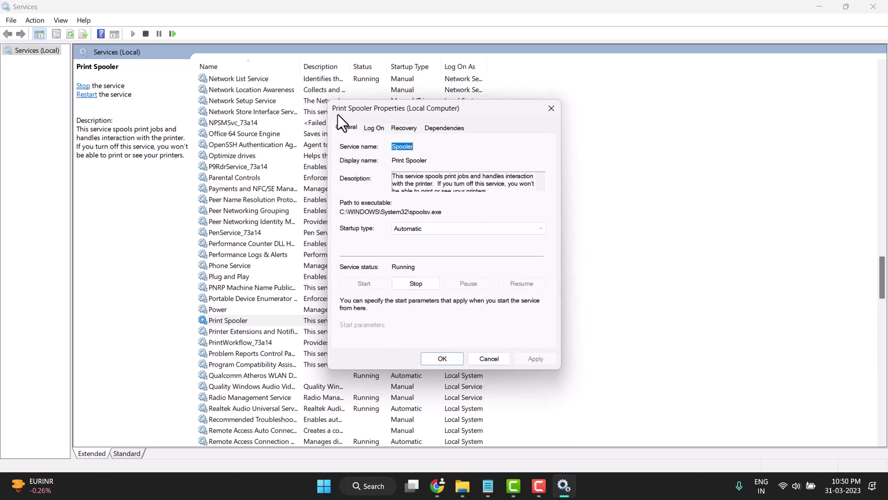
left_click(432, 229)
left_click(417, 246)
left_click(412, 284)
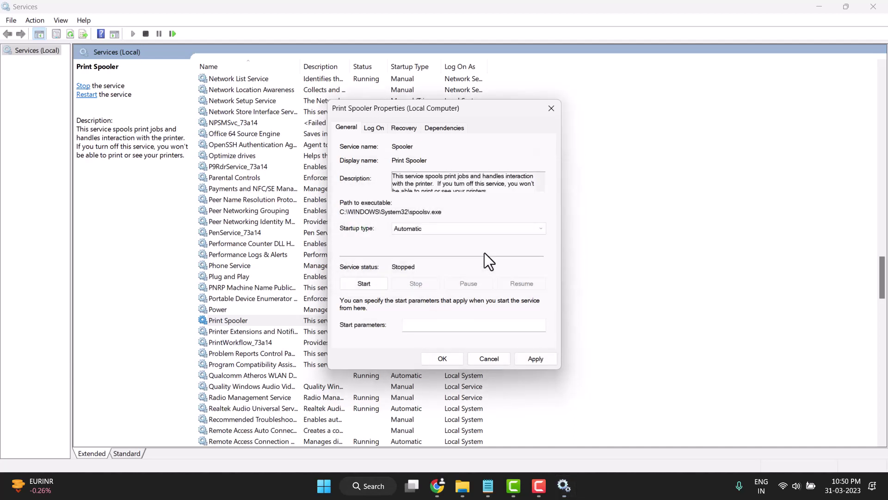
left_click(363, 283)
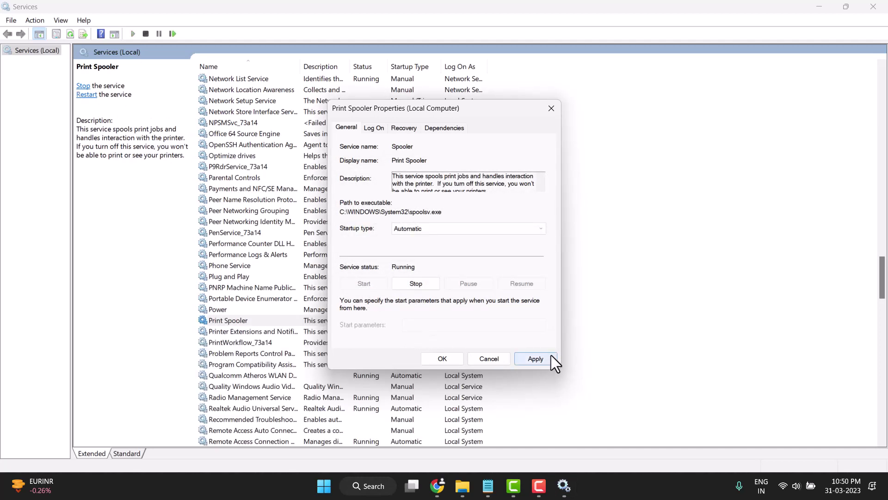
left_click(538, 359)
left_click(448, 359)
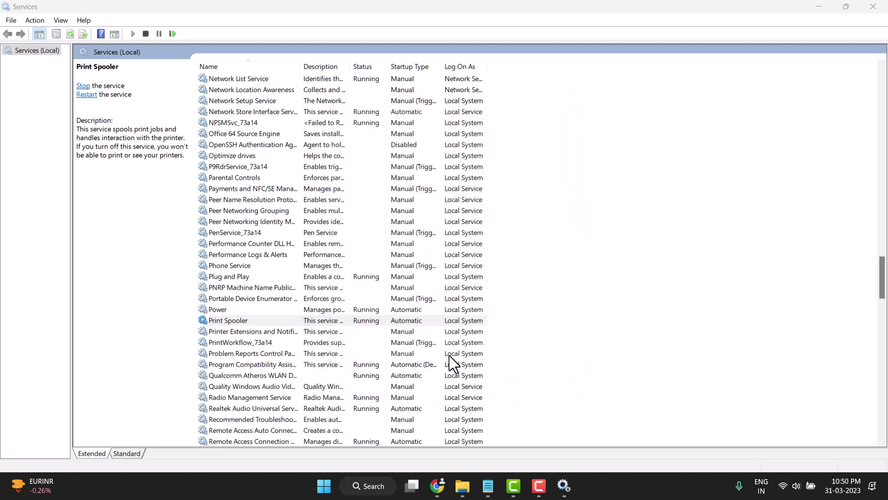
left_click(873, 6)
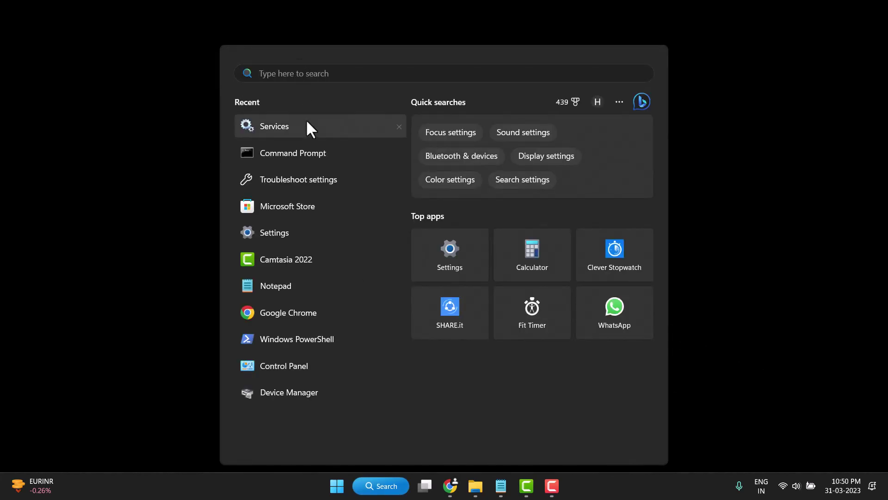
Open an administrator Command Prompt and copy 'printui.exe /s /t2' from the notes
right_click(301, 153)
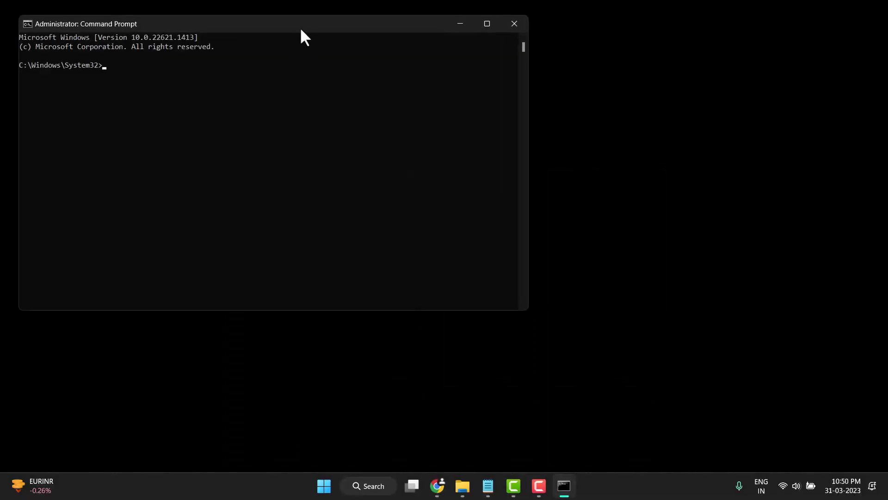
left_click_drag(332, 28, 510, 91)
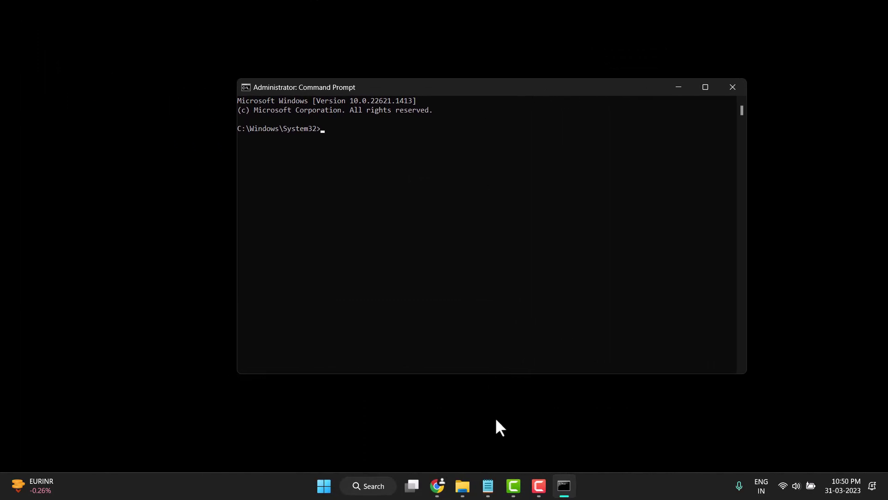
left_click(488, 486)
left_click(301, 273)
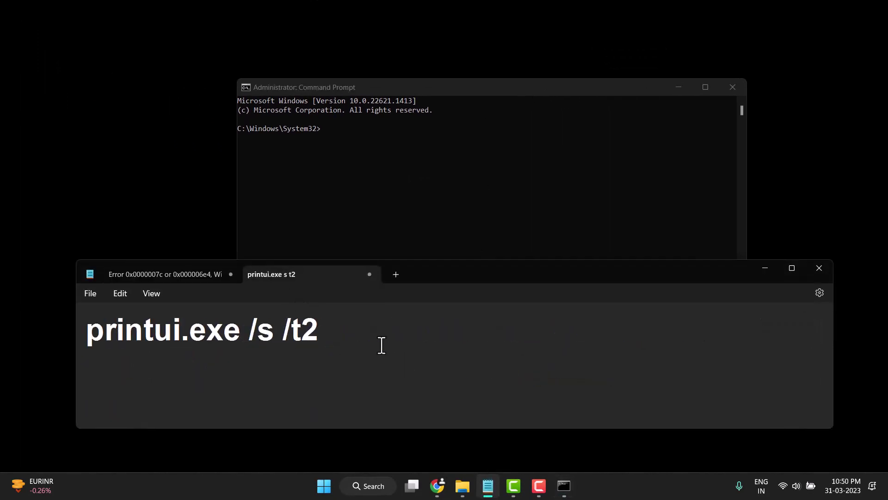
left_click_drag(381, 344, 88, 327)
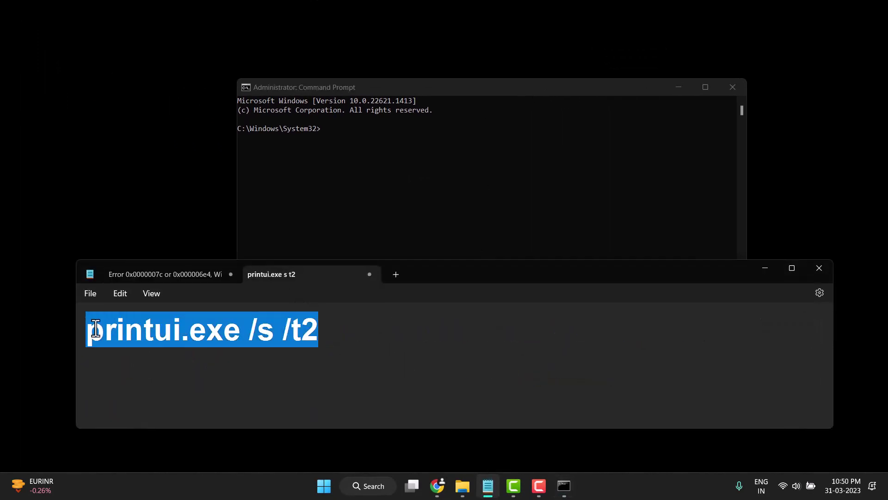
right_click(229, 325)
left_click(268, 154)
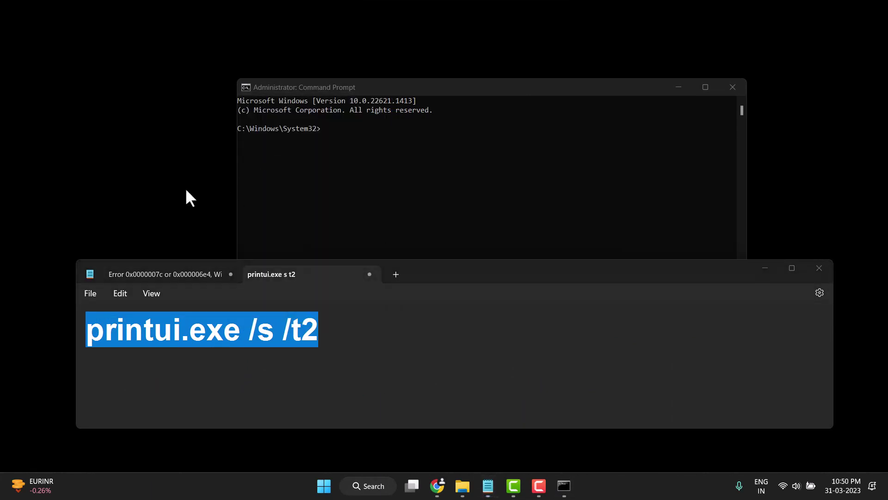
Paste and run printui.exe /s /t2 in the administrator console
left_click(323, 131)
key("ctrl+v")
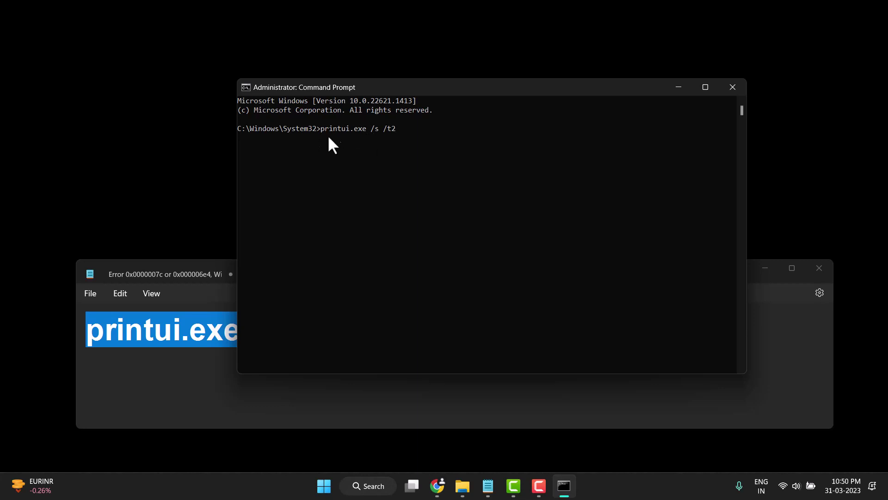
key("Return")
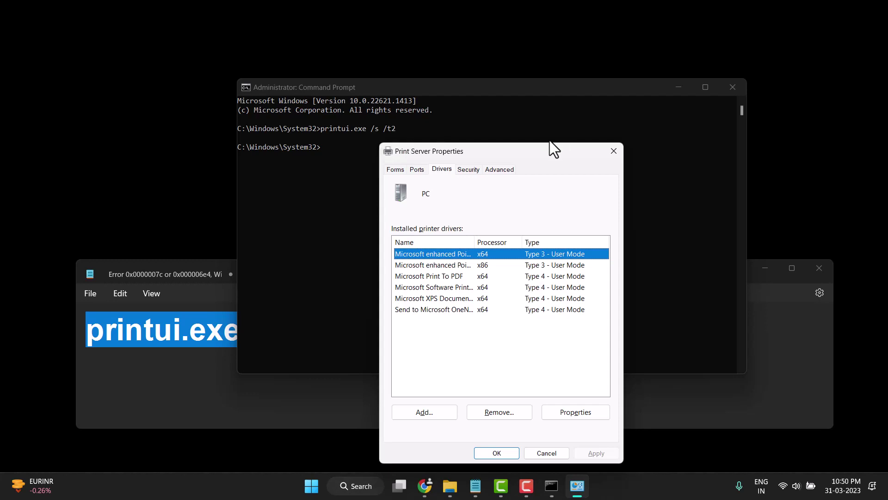
Compare the x86 and x64 driver entries, leaving the top x64 Type 3 driver selected
left_click_drag(545, 149, 511, 86)
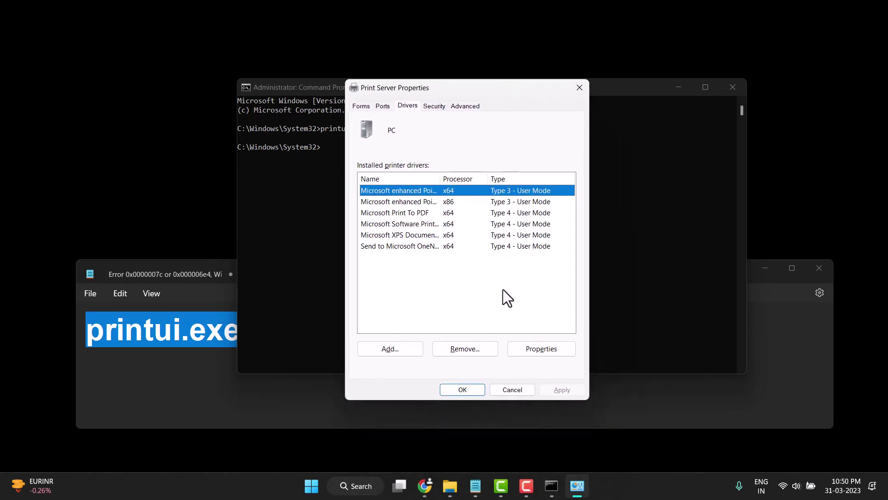
left_click(413, 202)
left_click(406, 190)
left_click(380, 201)
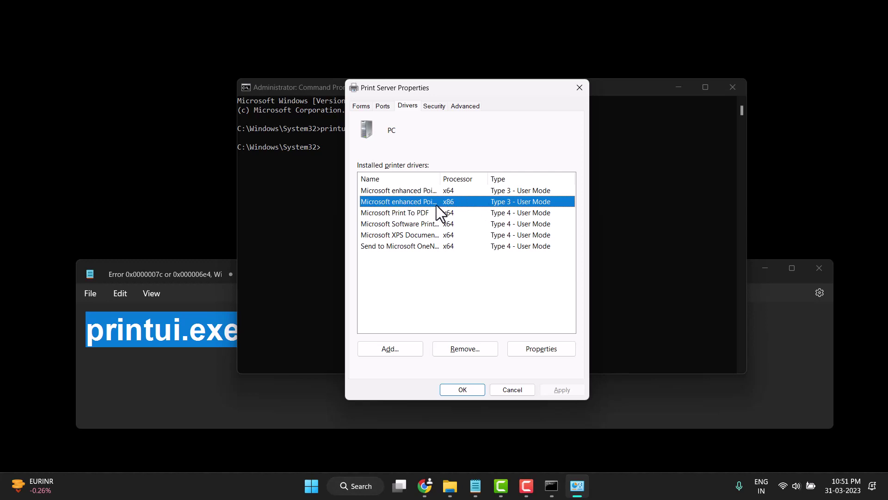
left_click(413, 191)
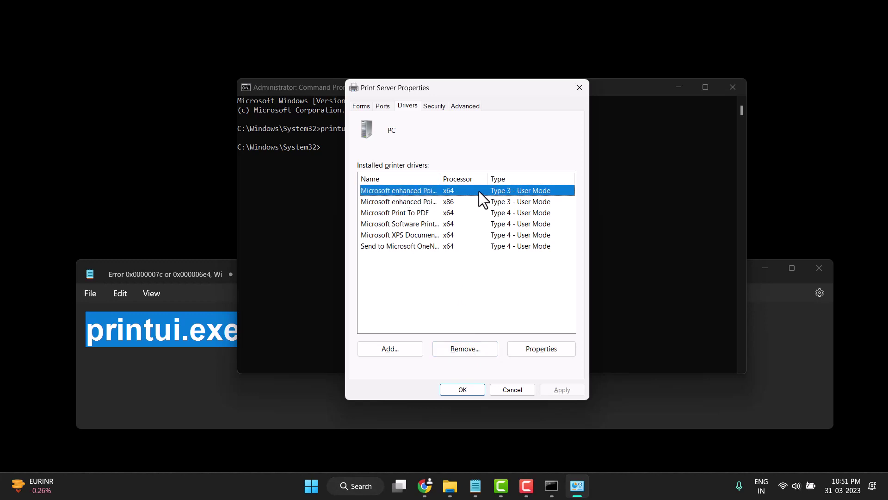
Remove the x64 Point and Print driver with its package, dismiss the in-use error, and close
left_click(469, 350)
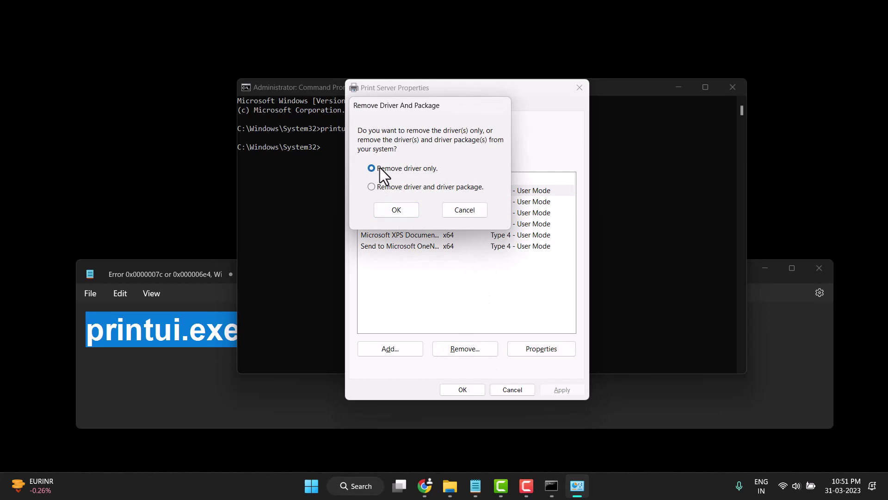
left_click(372, 188)
left_click(397, 210)
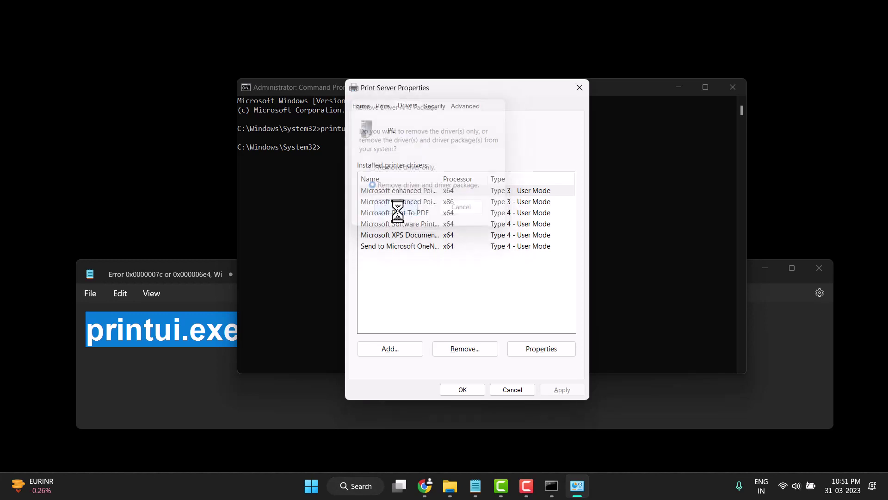
left_click(473, 263)
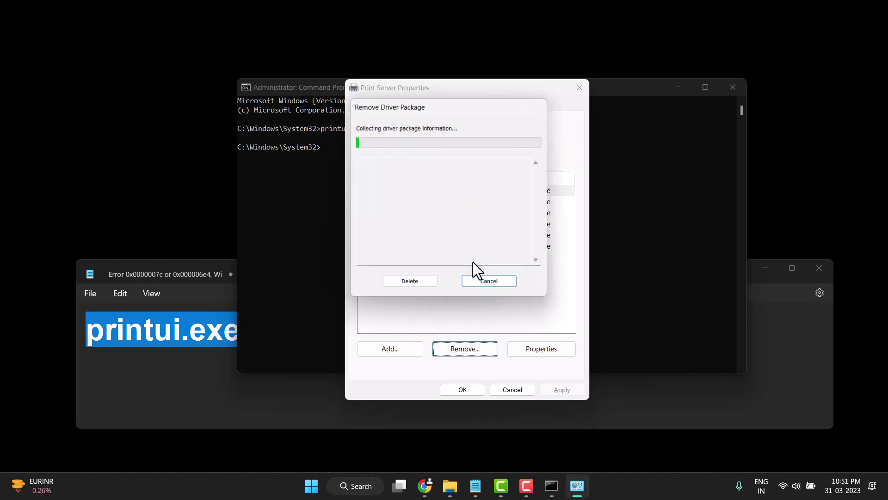
left_click(421, 279)
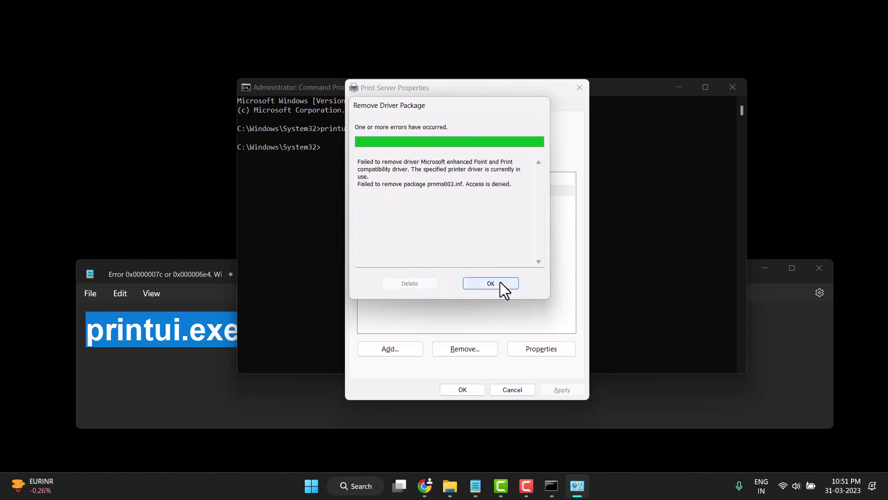
left_click(500, 281)
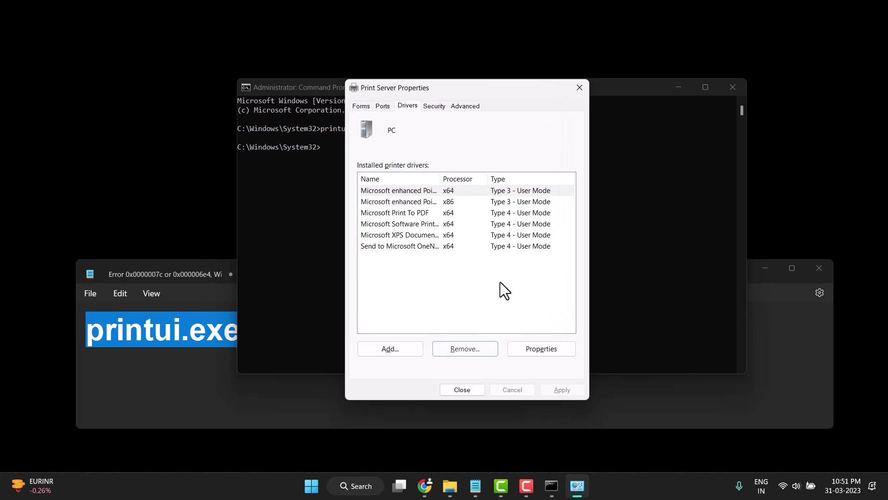
left_click(467, 389)
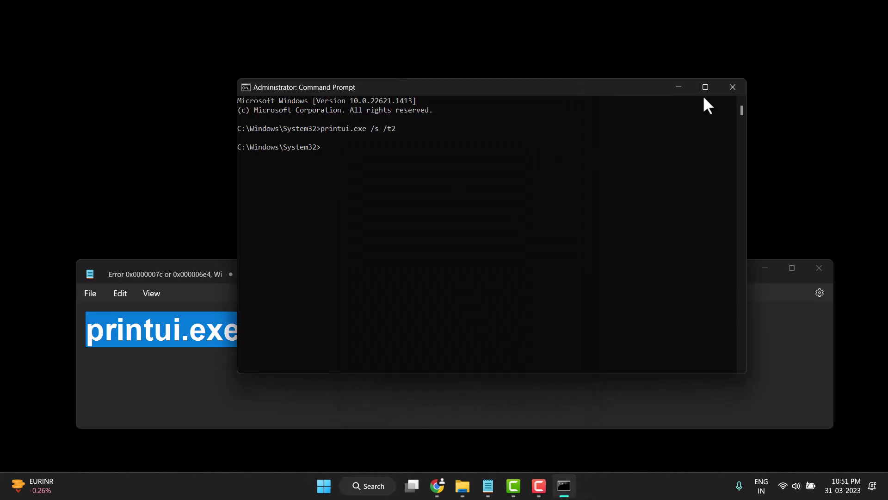
Close Command Prompt, minimize the Notepad notes, and choose Restart from the Start menu
left_click(731, 88)
left_click(771, 267)
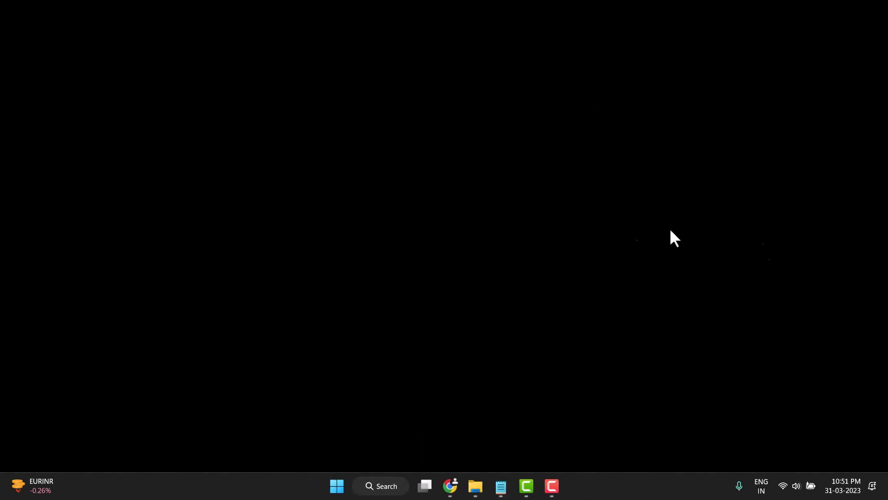
left_click(335, 486)
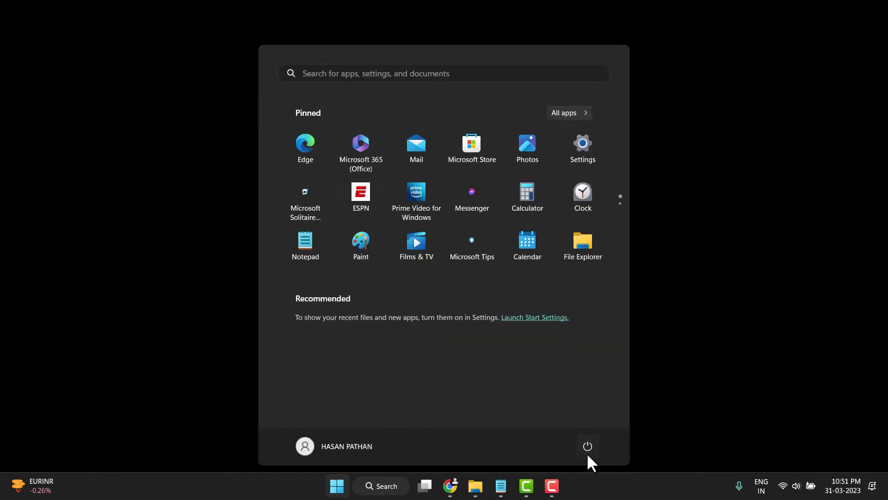
left_click(588, 451)
left_click(582, 418)
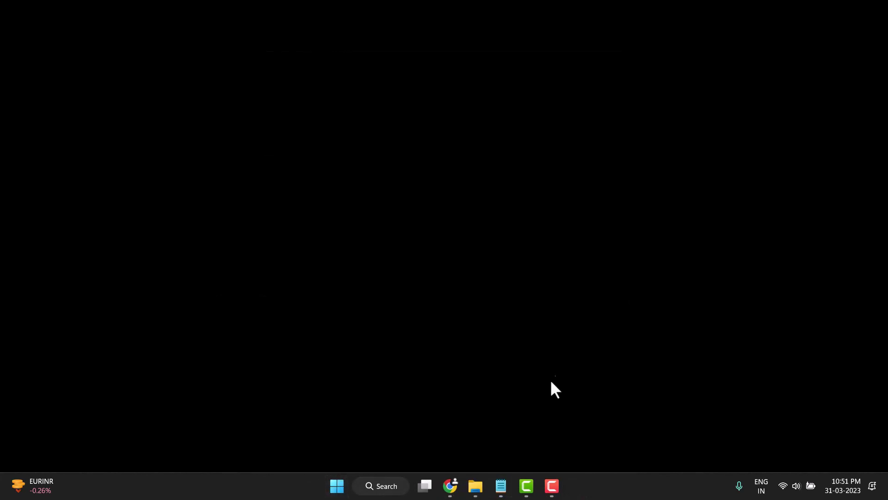